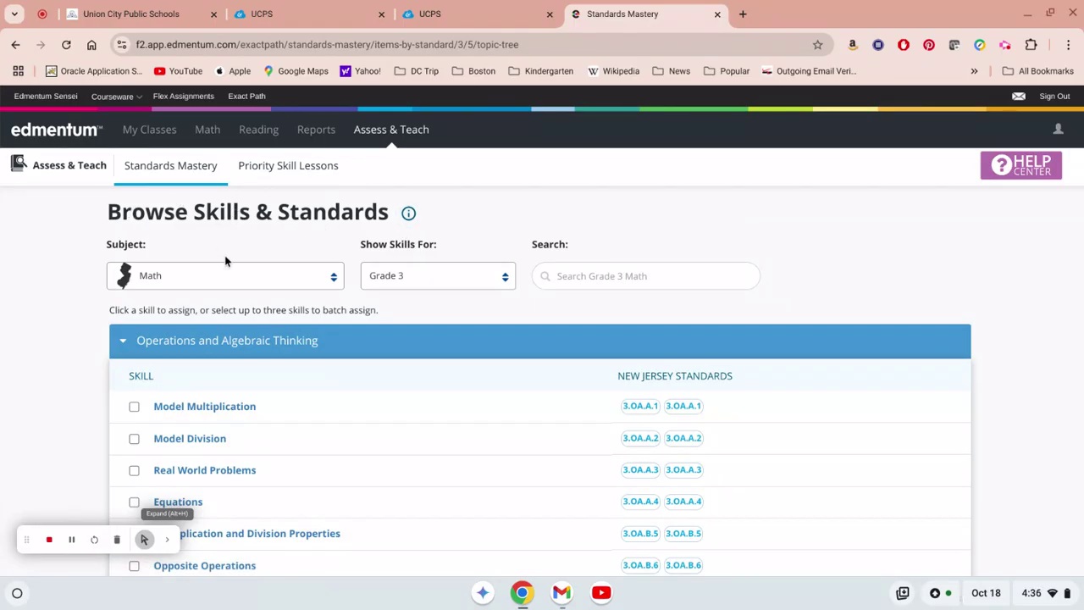
- Examine the subject and grade options, the search field, and the Grade 3 Math skills with their New Jersey standards
click(258, 274)
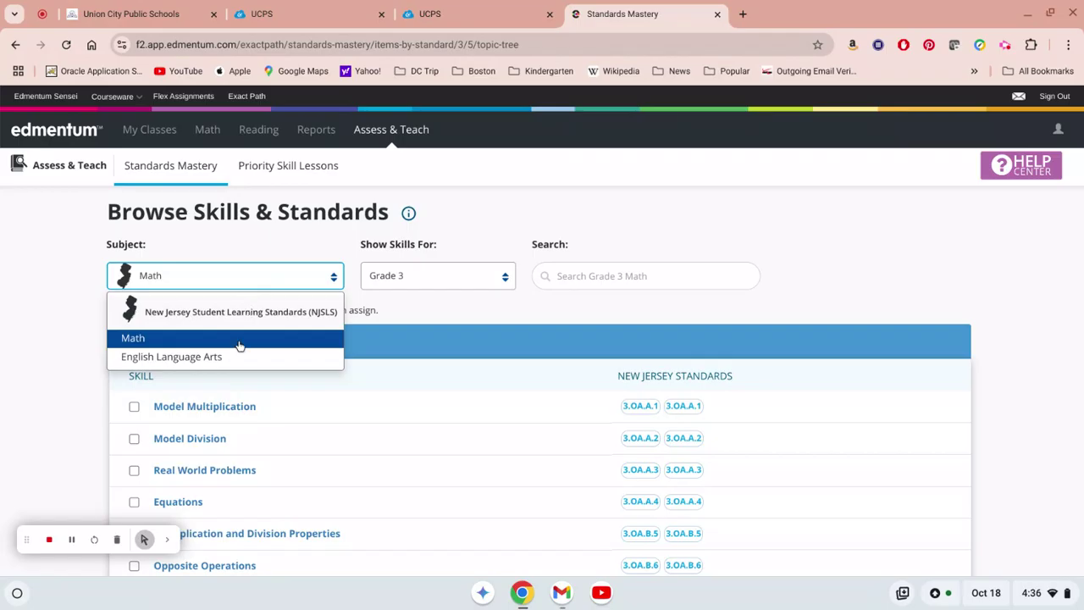
click(388, 286)
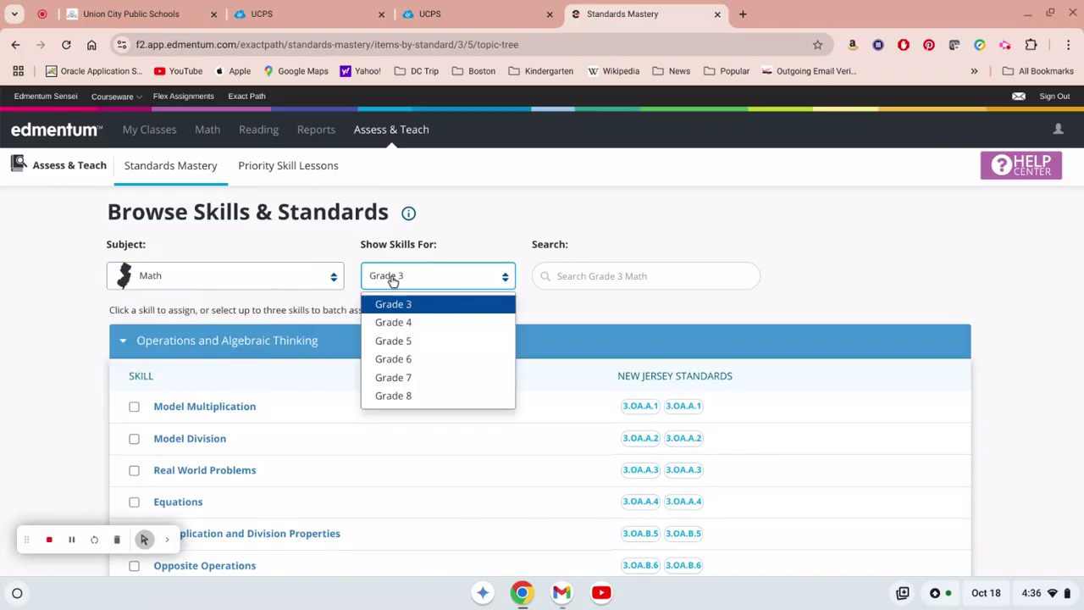
click(592, 281)
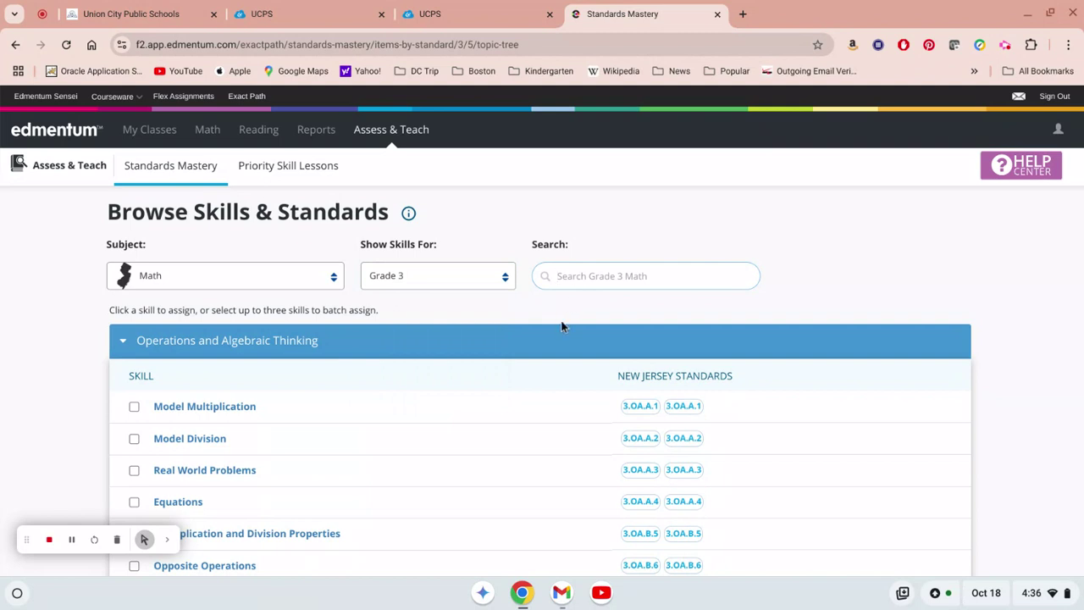
scroll(560, 321, down, 2)
scroll(561, 319, down, 1)
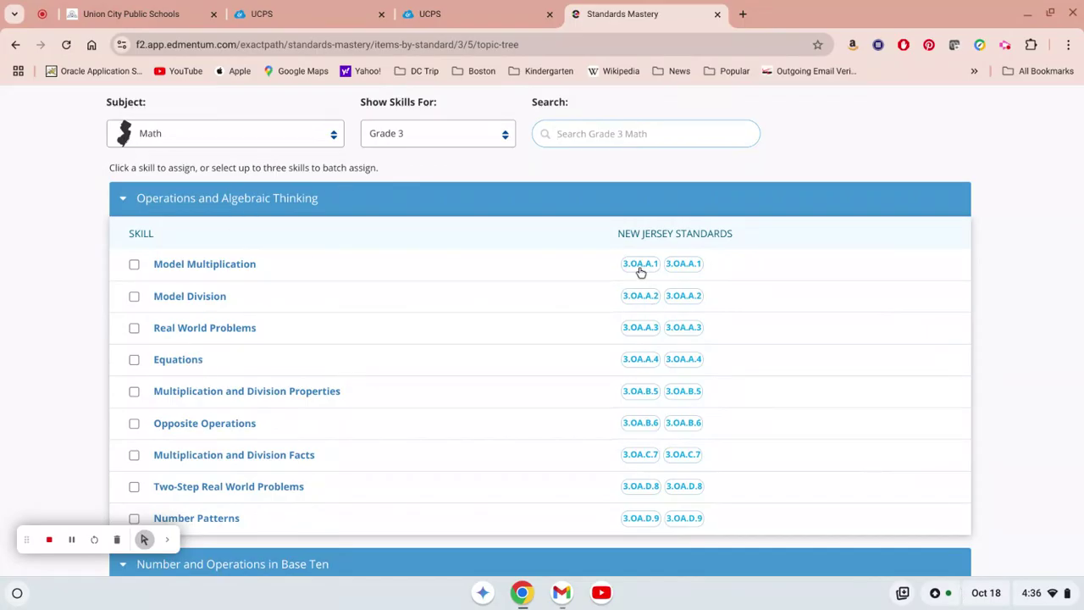
scroll(641, 272, down, 1)
scroll(641, 272, up, 5)
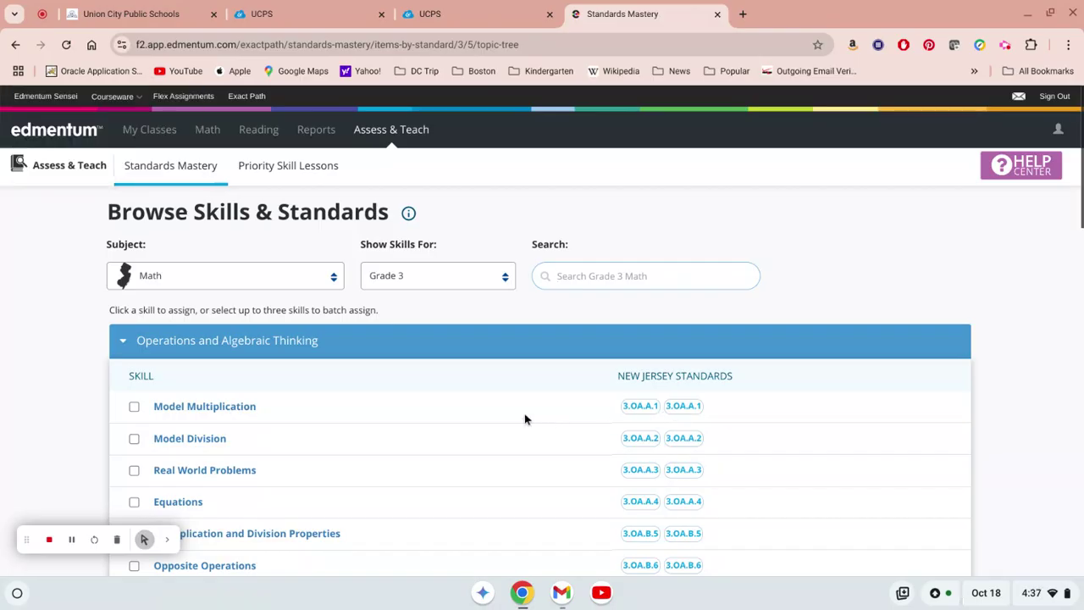
- Select the Model Multiplication skill under Operations and Algebraic Thinking
scroll(525, 415, down, 5)
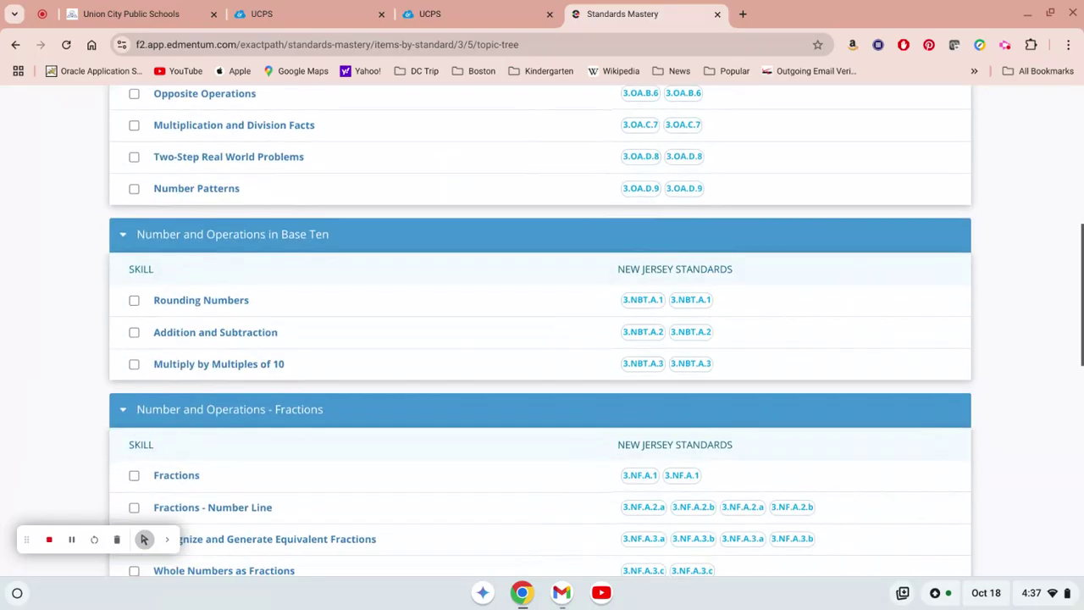
scroll(540, 338, up, 3)
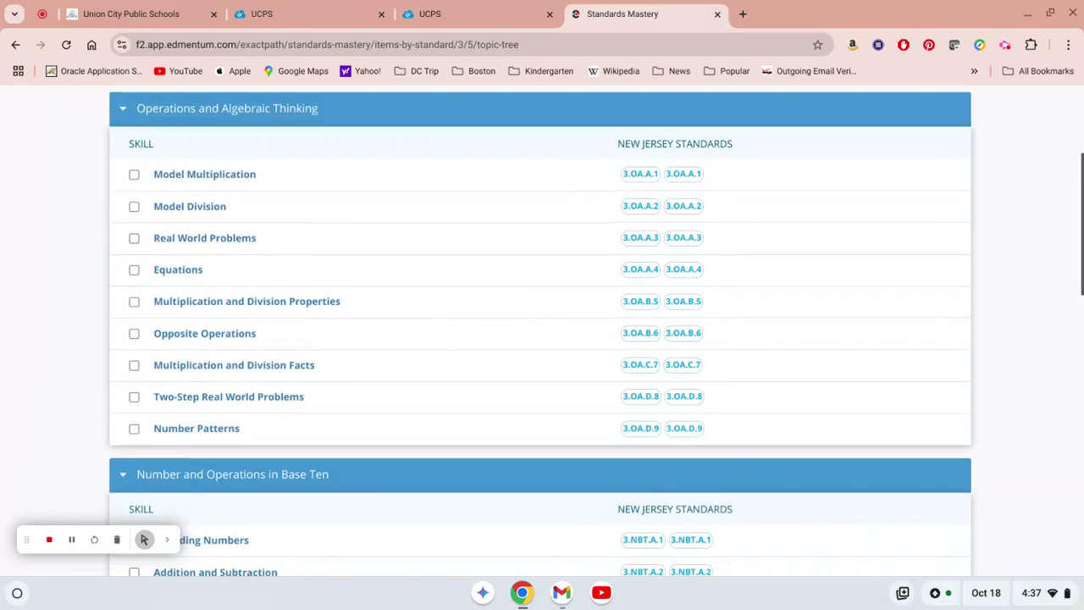
click(134, 176)
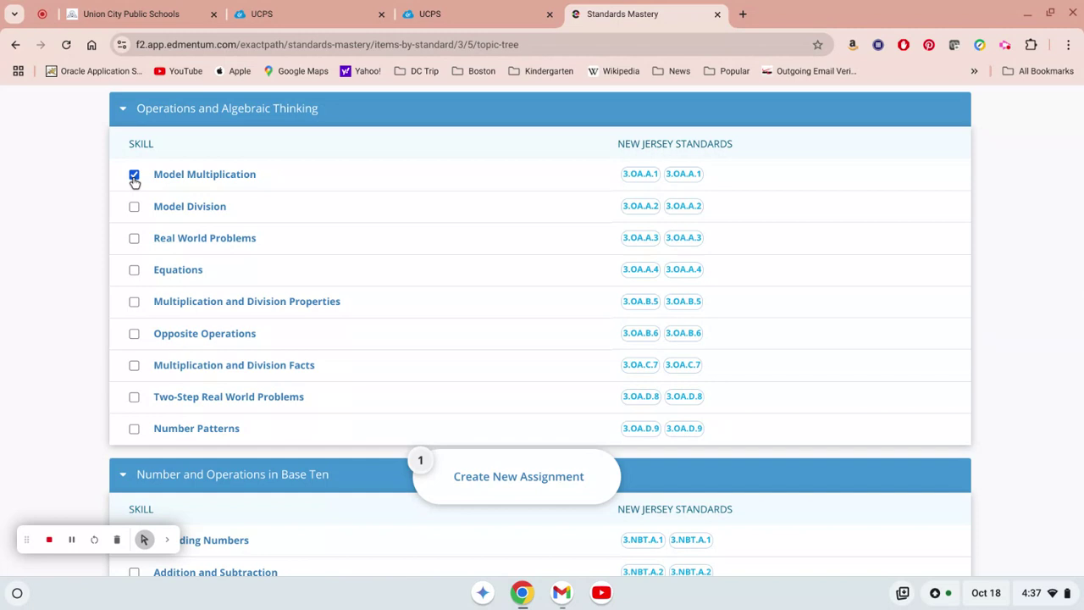
click(134, 207)
click(134, 241)
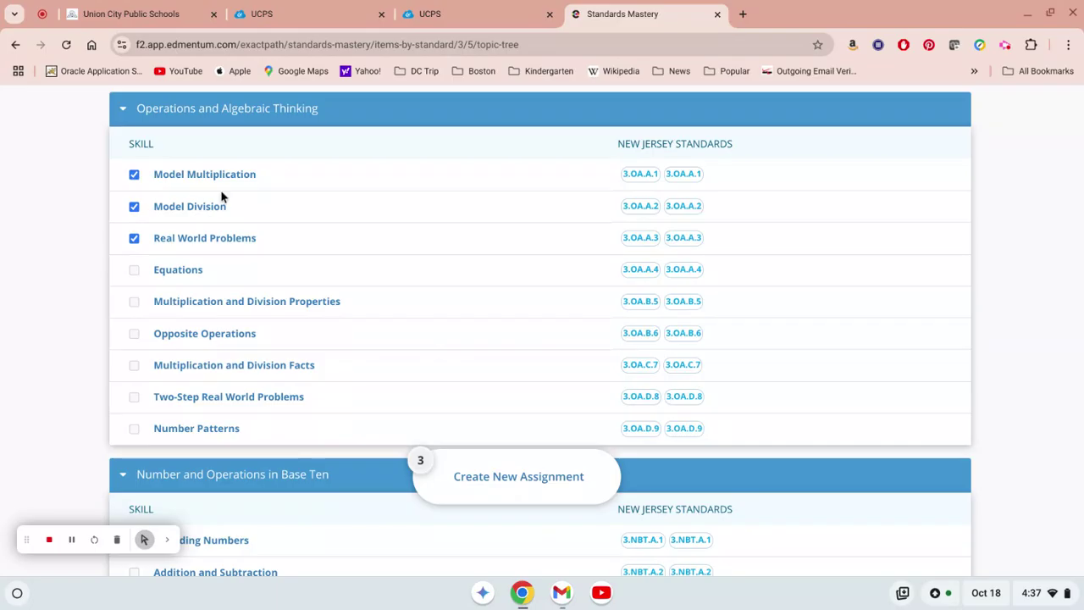
click(134, 208)
click(135, 240)
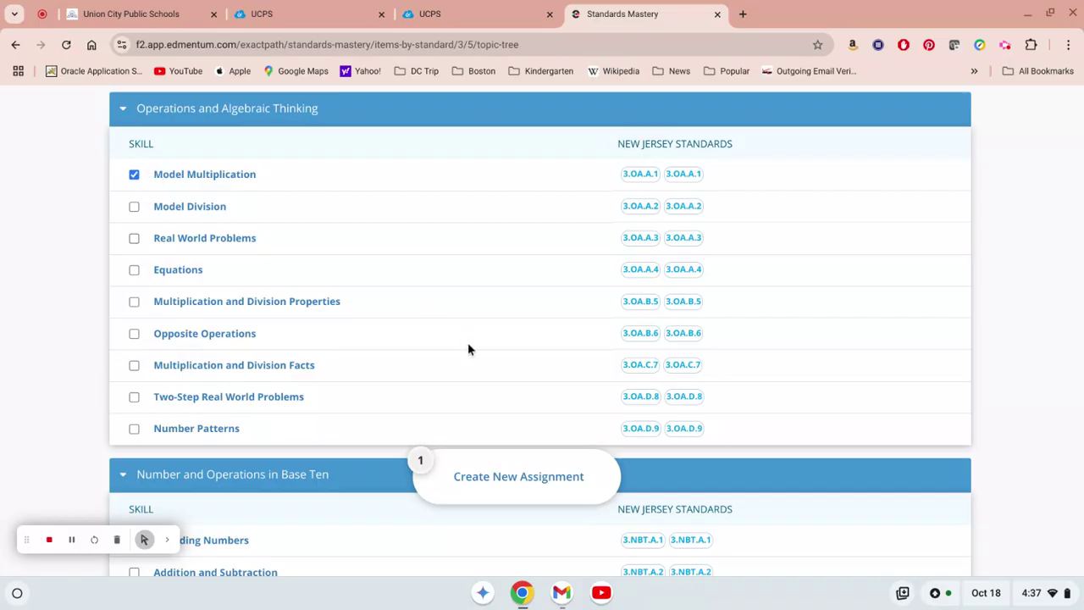
- Create a new assignment from the selected skill and open its printable version, dismissing the print dialog without saving
click(508, 479)
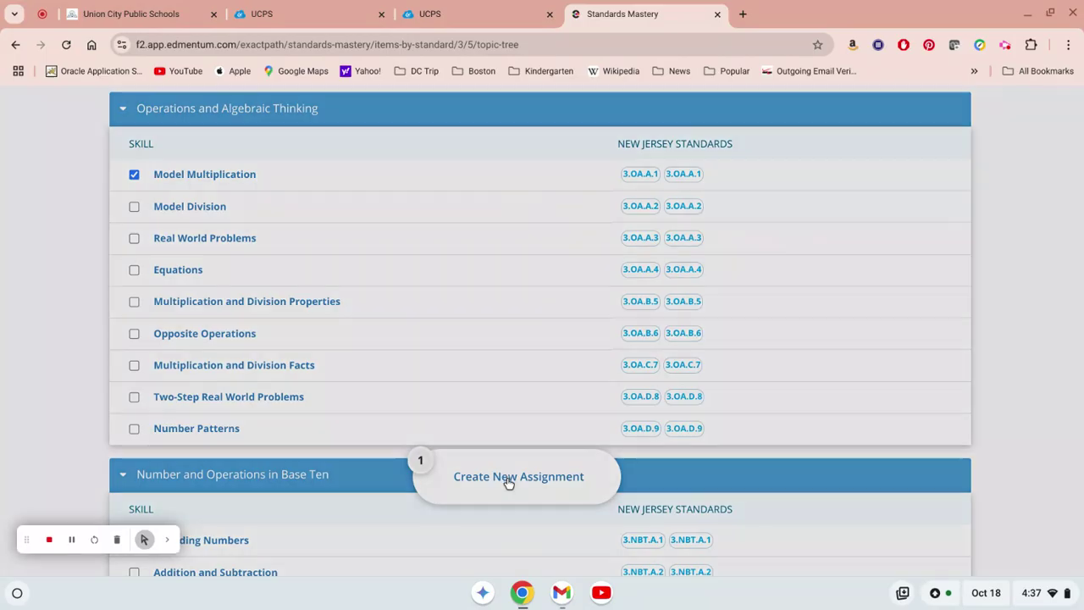
scroll(542, 438, down, 1)
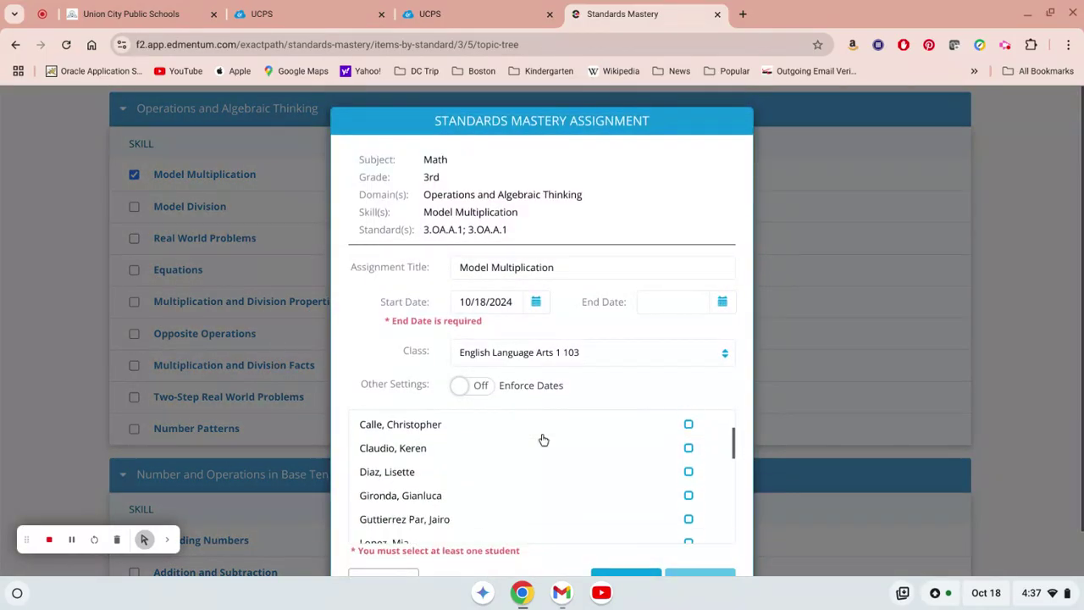
scroll(543, 439, down, 1)
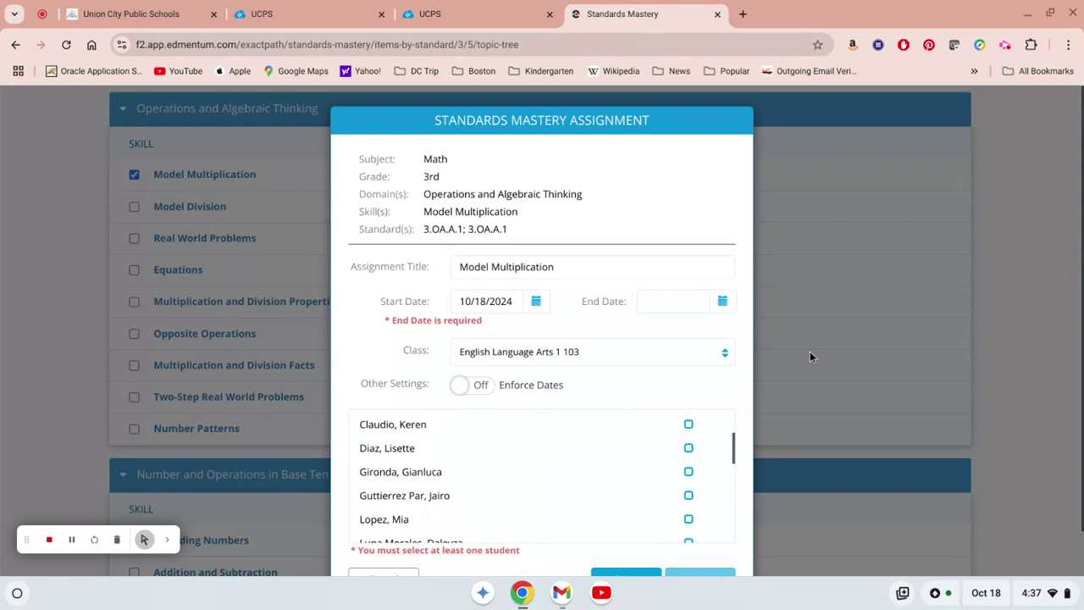
scroll(749, 368, down, 1)
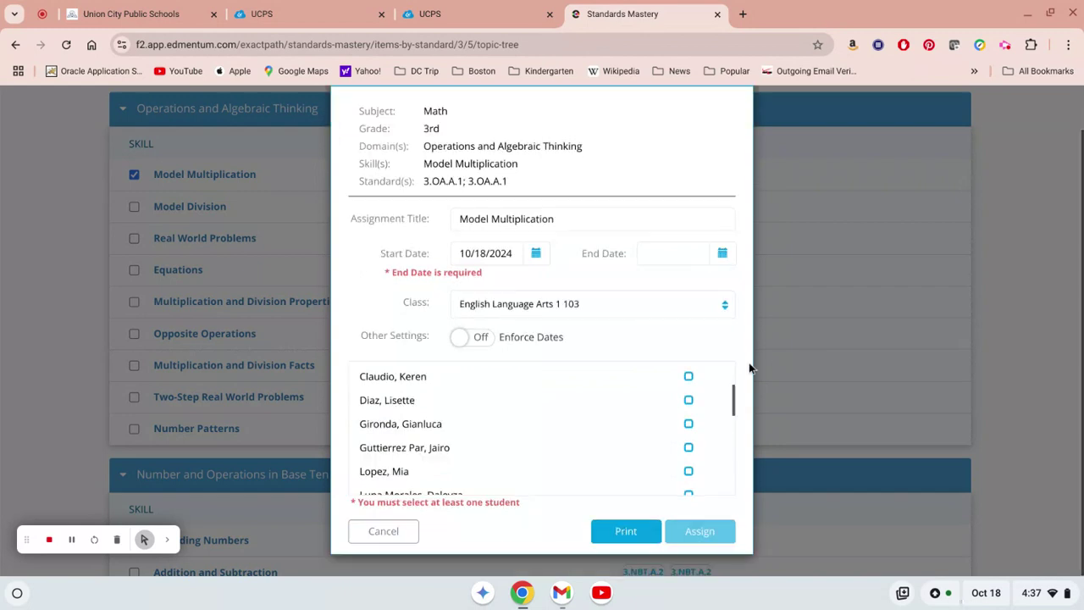
click(624, 532)
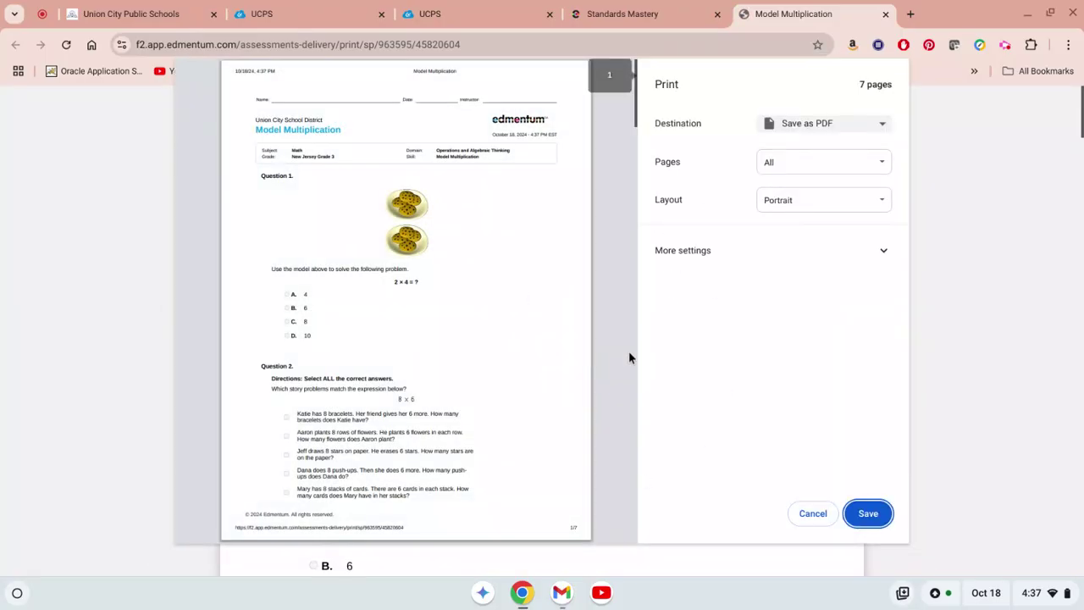
click(813, 513)
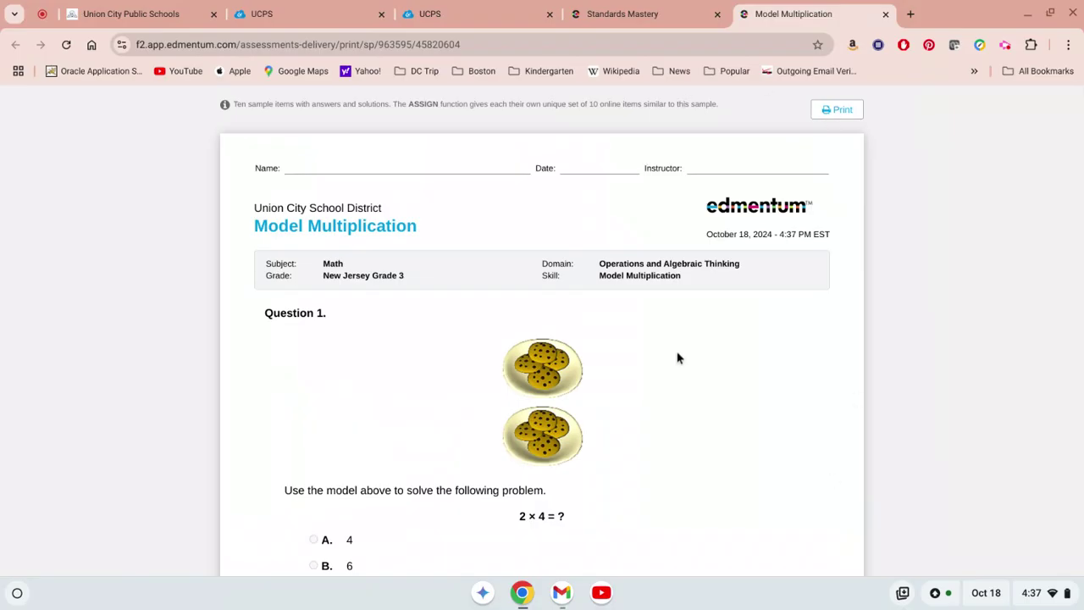
- Read through the Model Multiplication worksheet's ten sample questions and the answer list at its end
scroll(678, 357, down, 2)
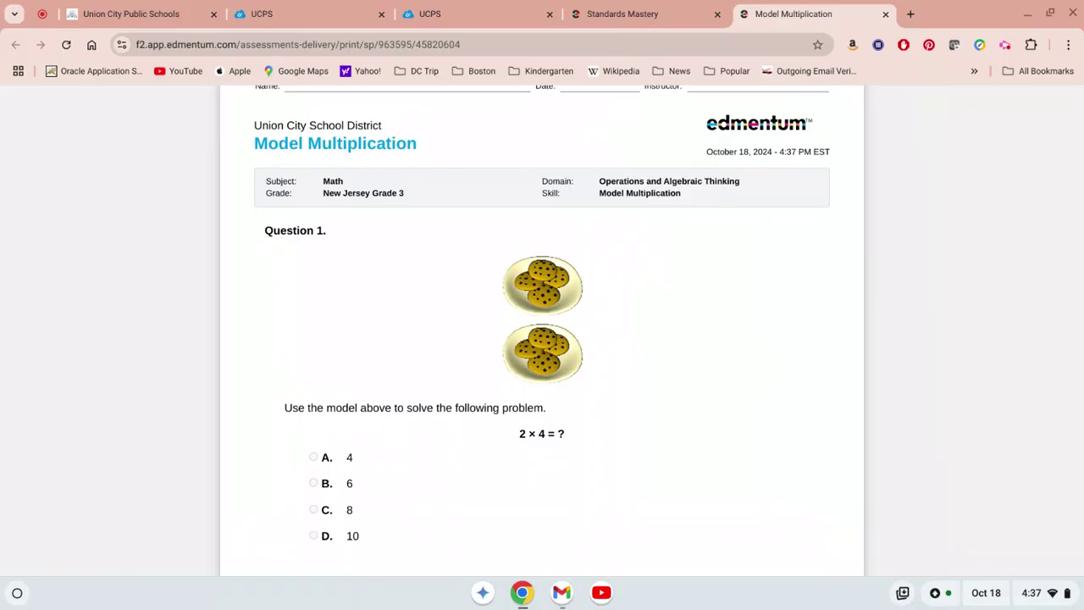
scroll(542, 327, down, 10)
scroll(542, 328, down, 8)
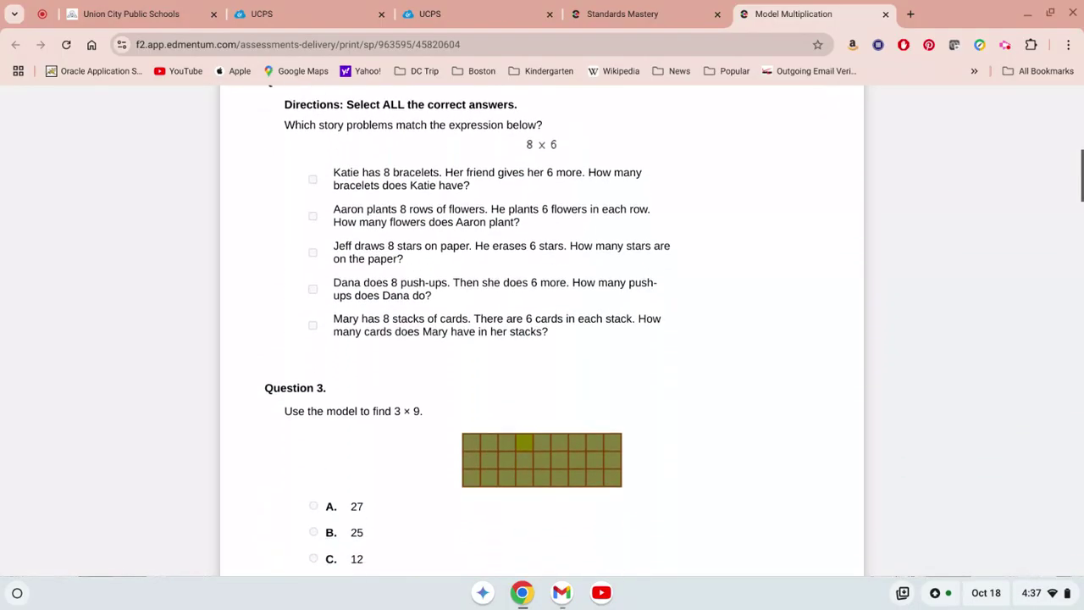
scroll(542, 328, down, 13)
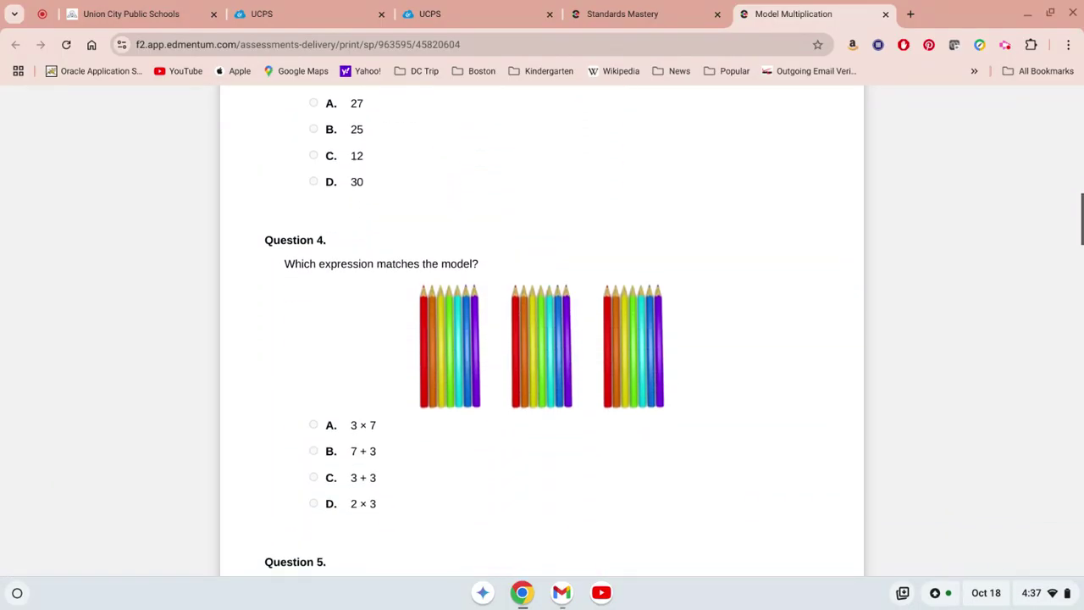
scroll(542, 327, down, 18)
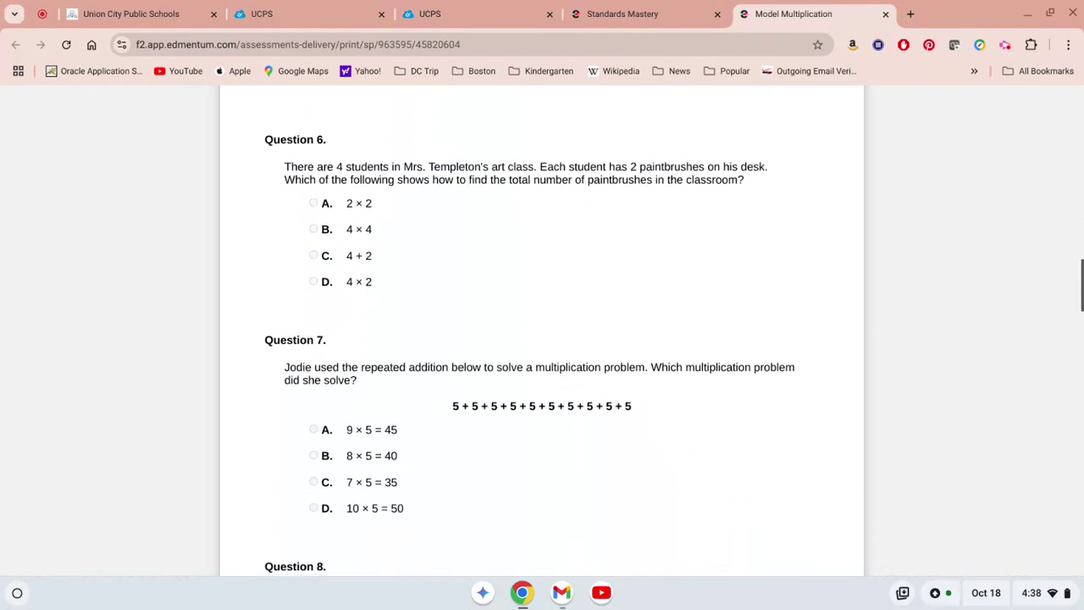
scroll(542, 328, down, 5)
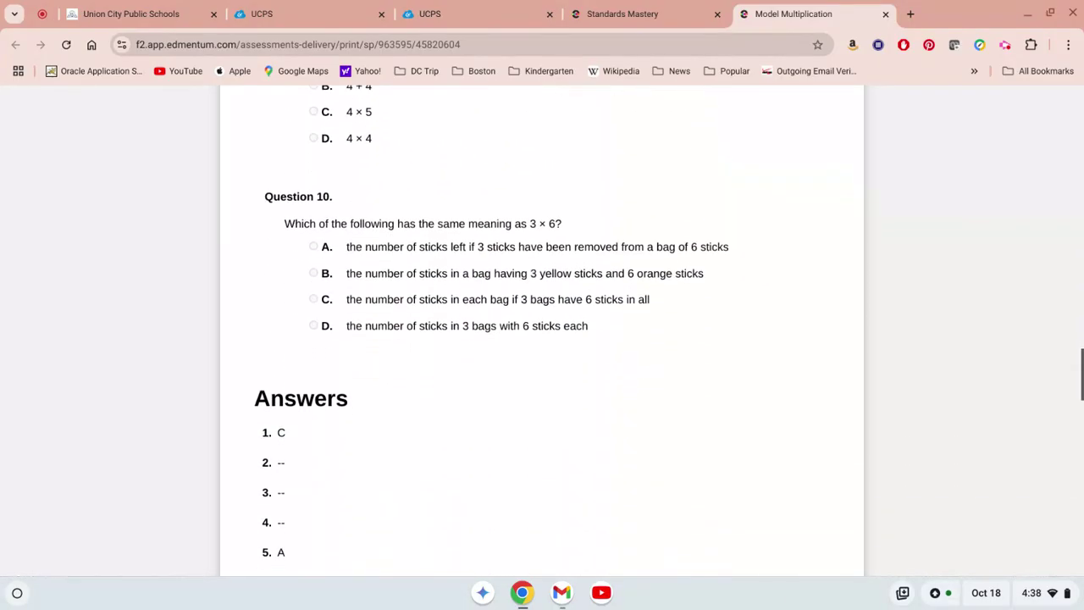
scroll(542, 328, up, 14)
scroll(541, 328, up, 20)
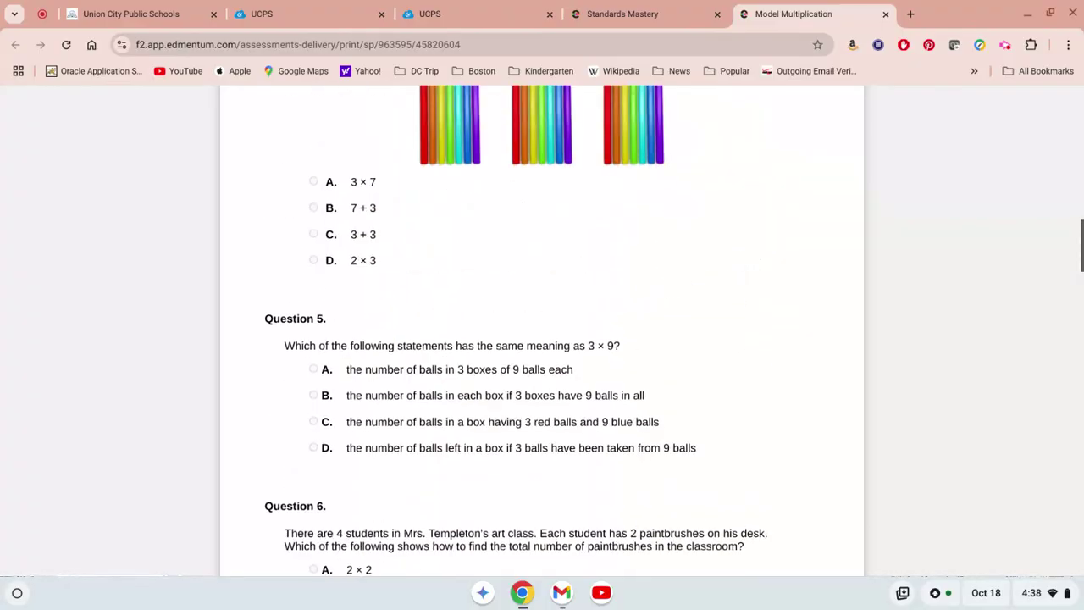
scroll(542, 327, up, 10)
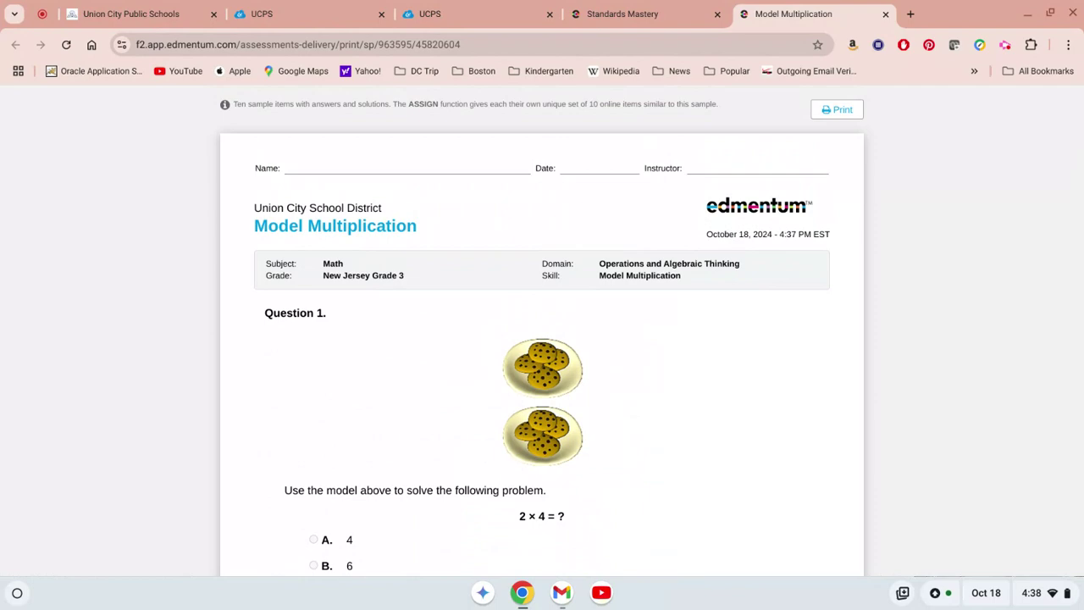
scroll(541, 330, down, 12)
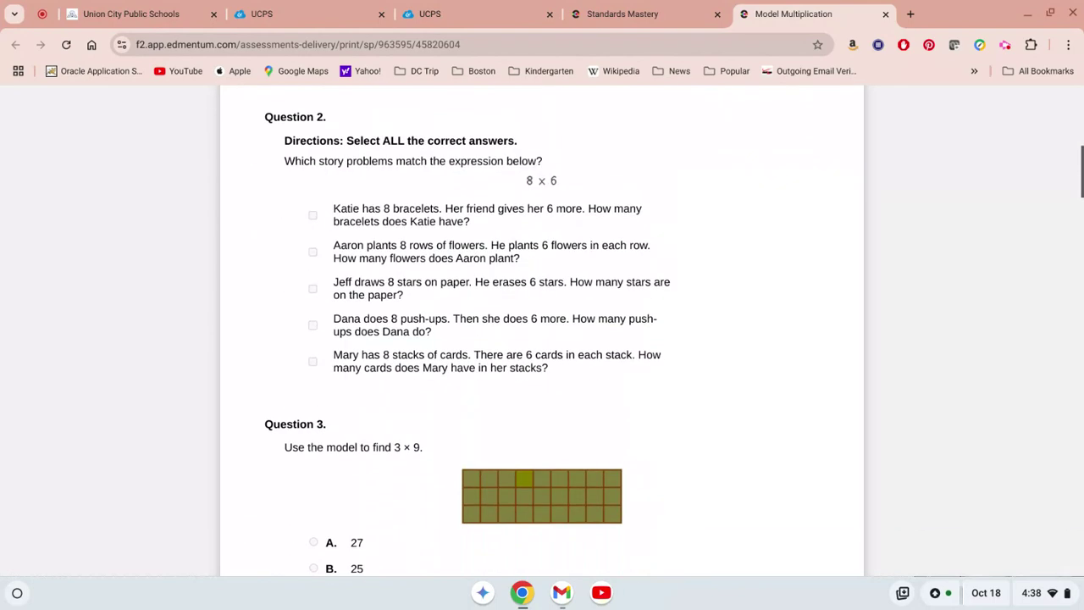
scroll(682, 410, down, 2)
scroll(681, 411, up, 12)
scroll(682, 410, down, 4)
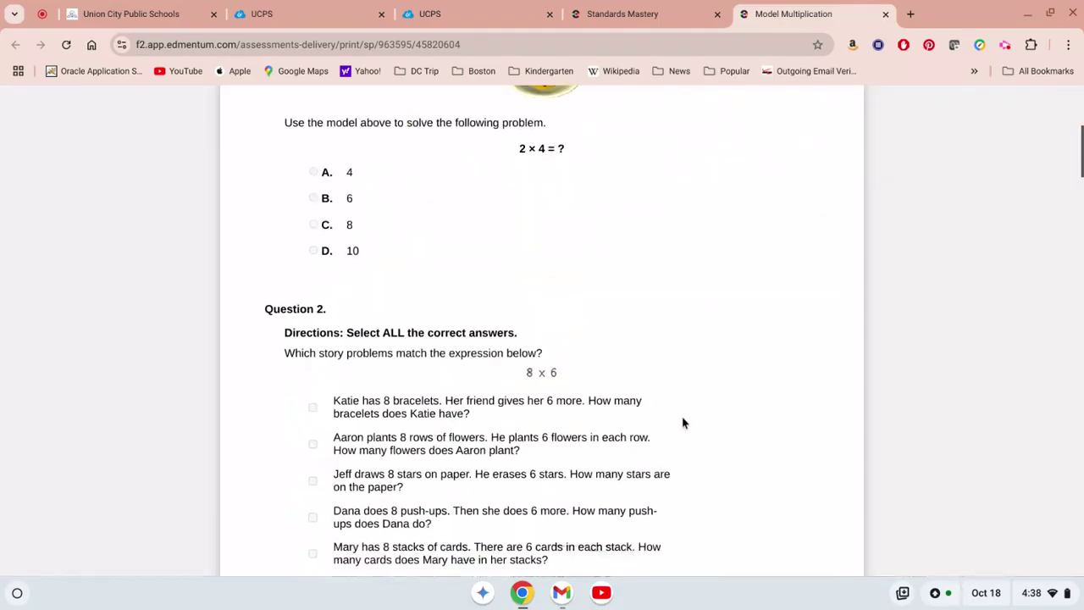
scroll(682, 423, down, 20)
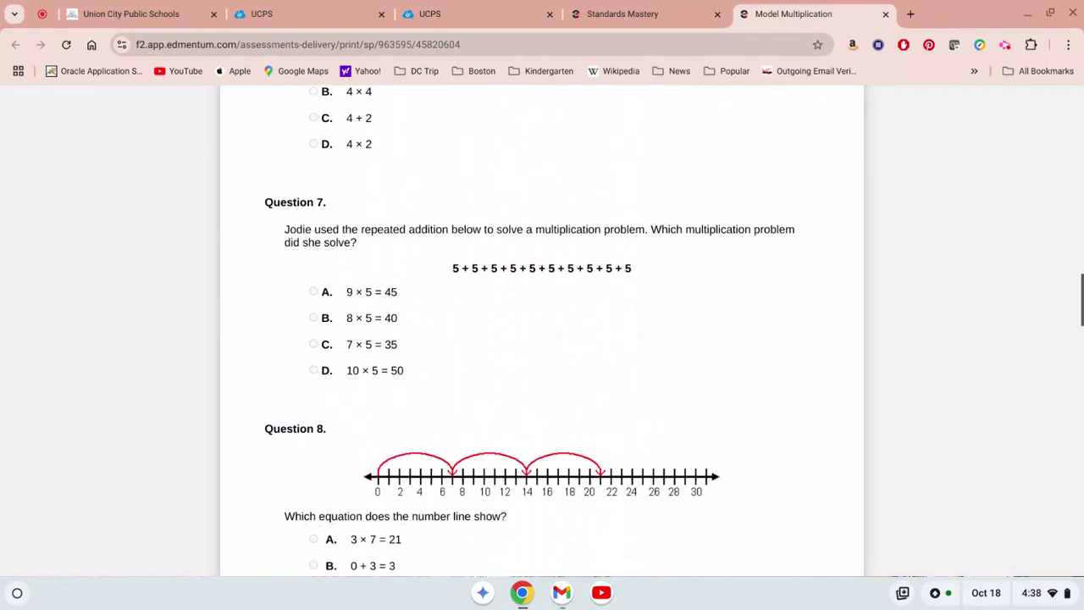
scroll(682, 422, down, 10)
scroll(683, 422, up, 2)
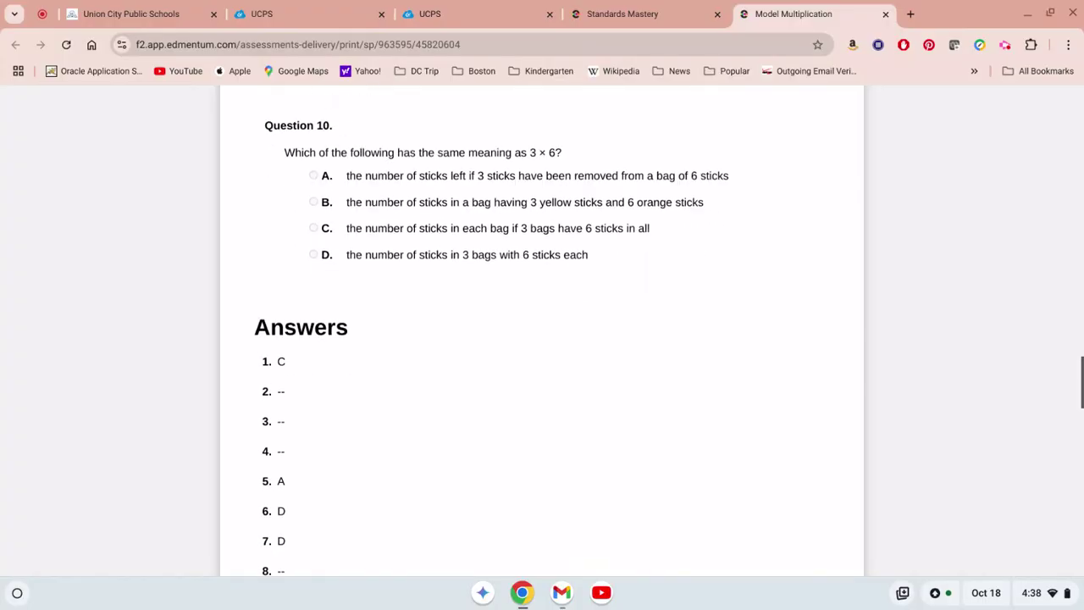
scroll(700, 250, up, 20)
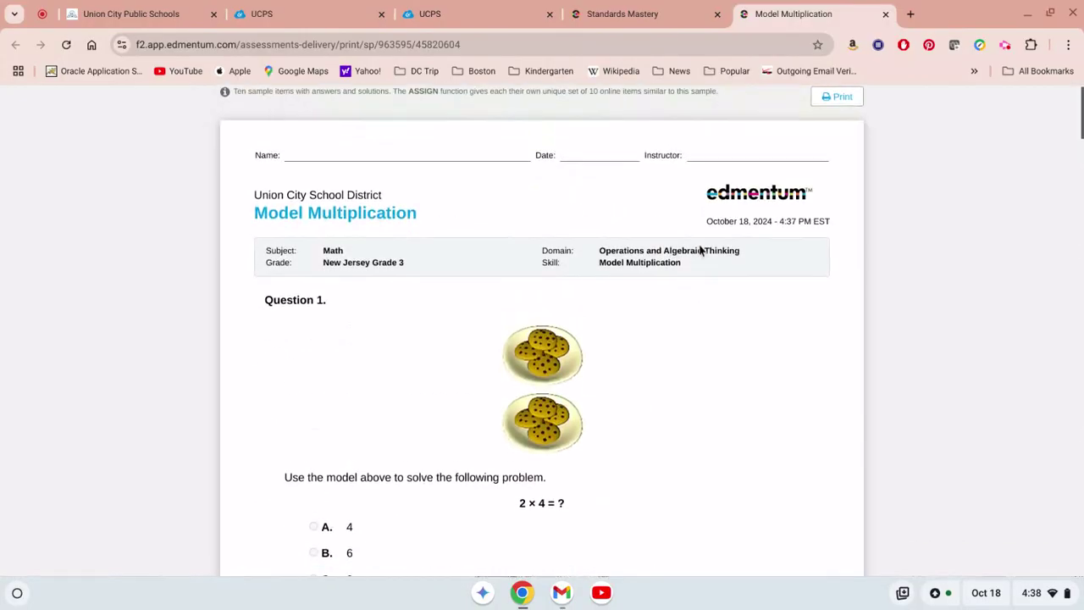
- Return to the Standards Mastery assignment form and examine its title field and the start and end date calendars
click(677, 12)
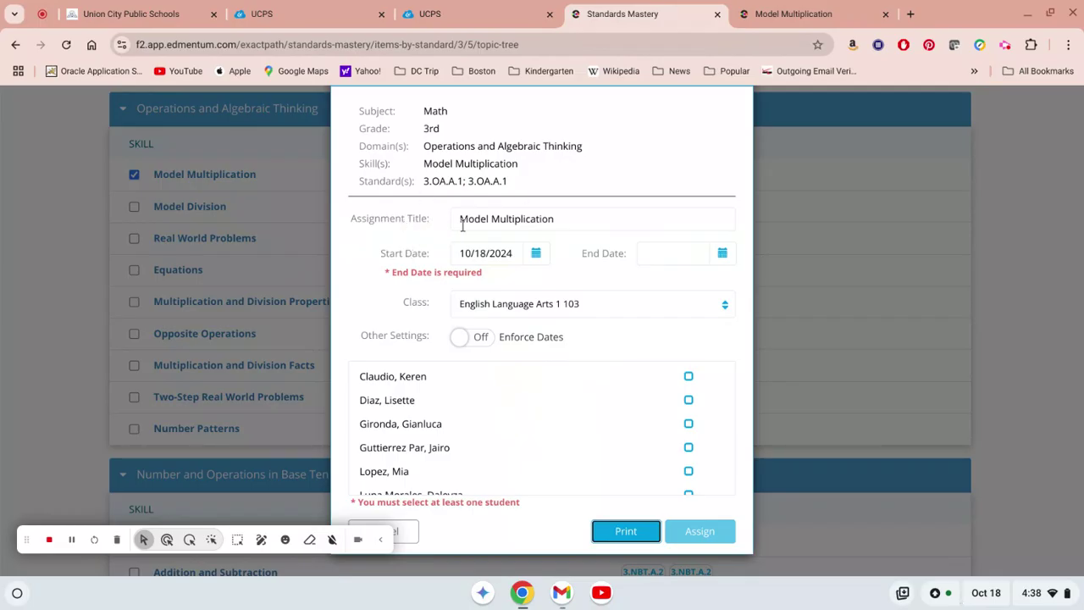
click(569, 213)
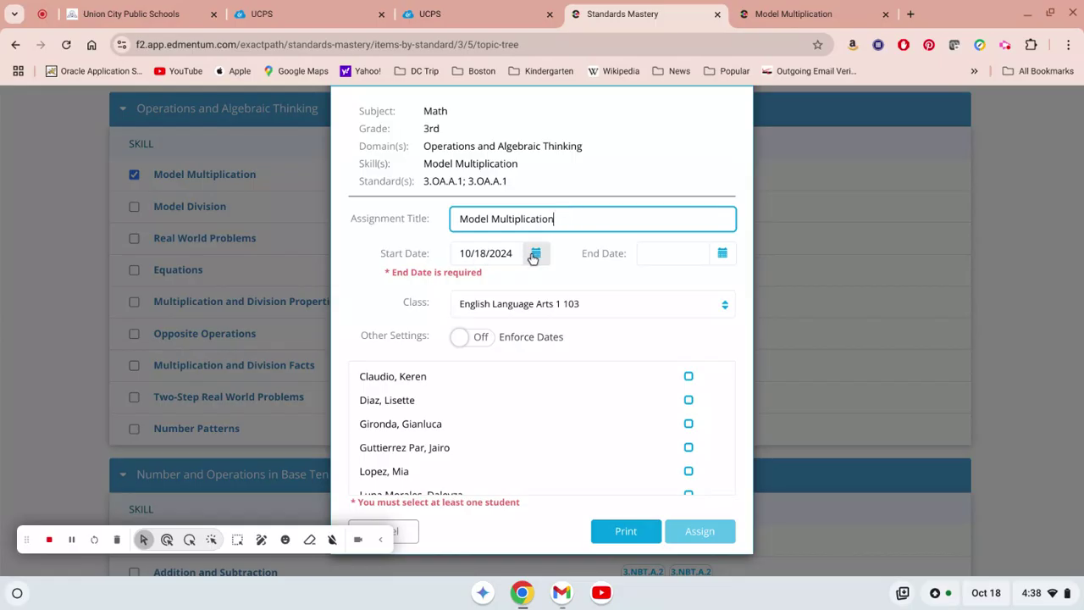
click(533, 256)
click(648, 254)
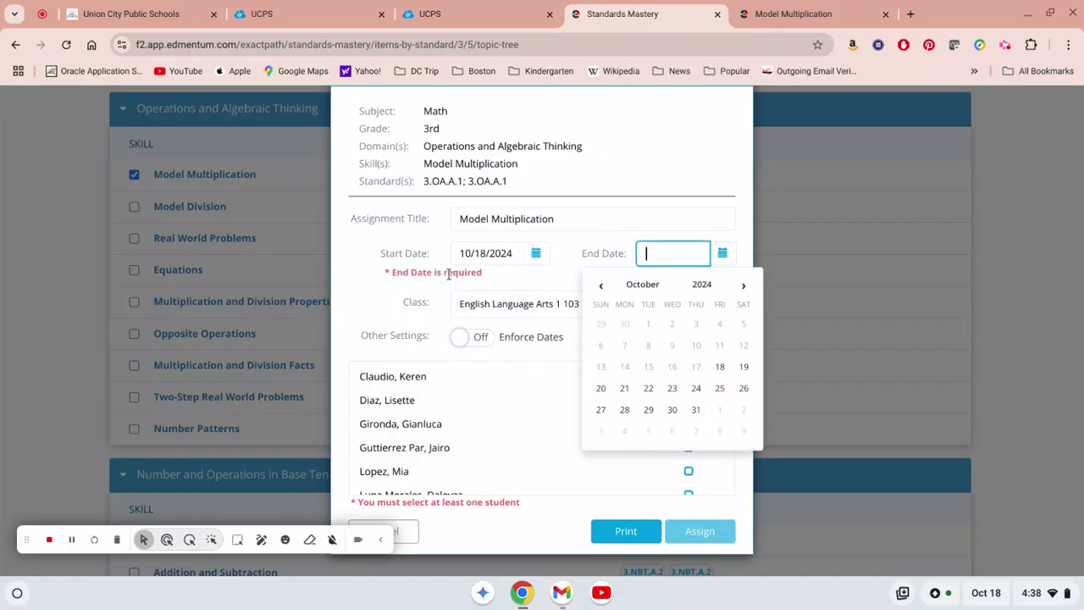
click(534, 255)
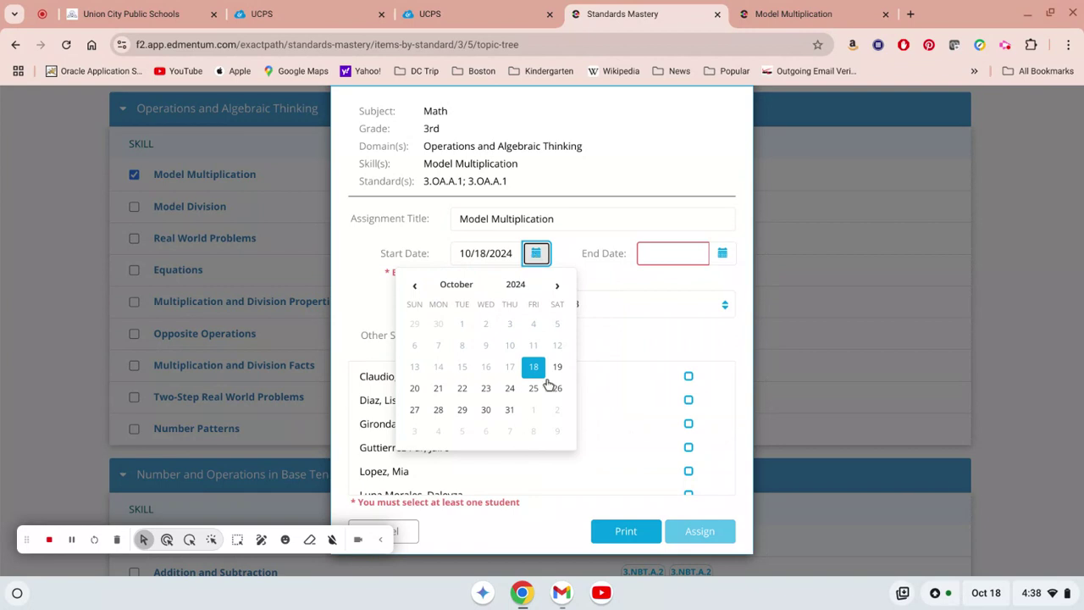
- Check the class choices, keep English Language Arts 1 103, and look through its student list
click(588, 297)
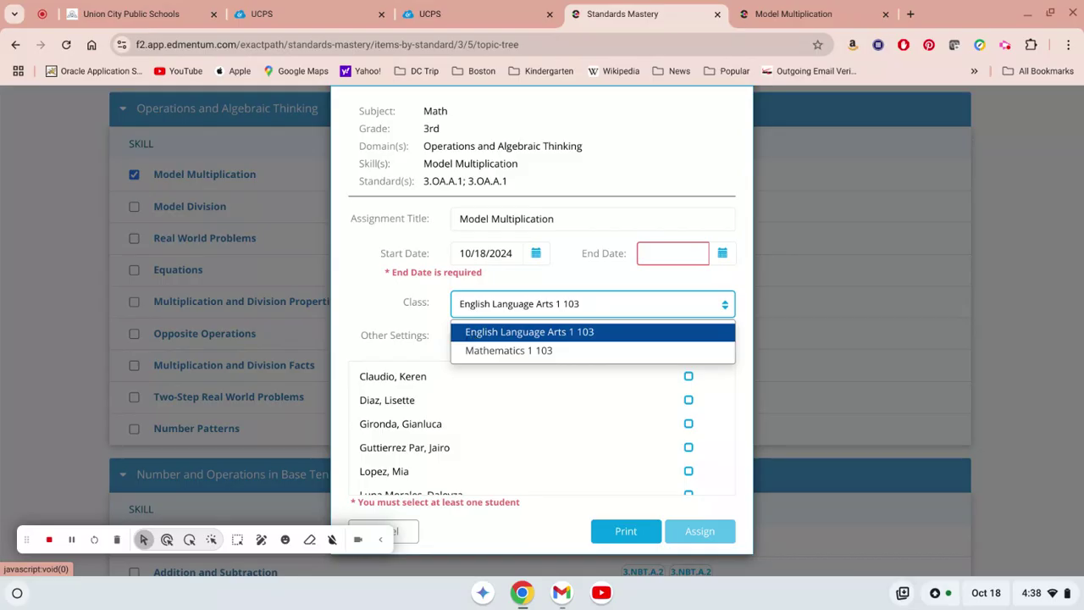
click(529, 331)
scroll(530, 435, down, 1)
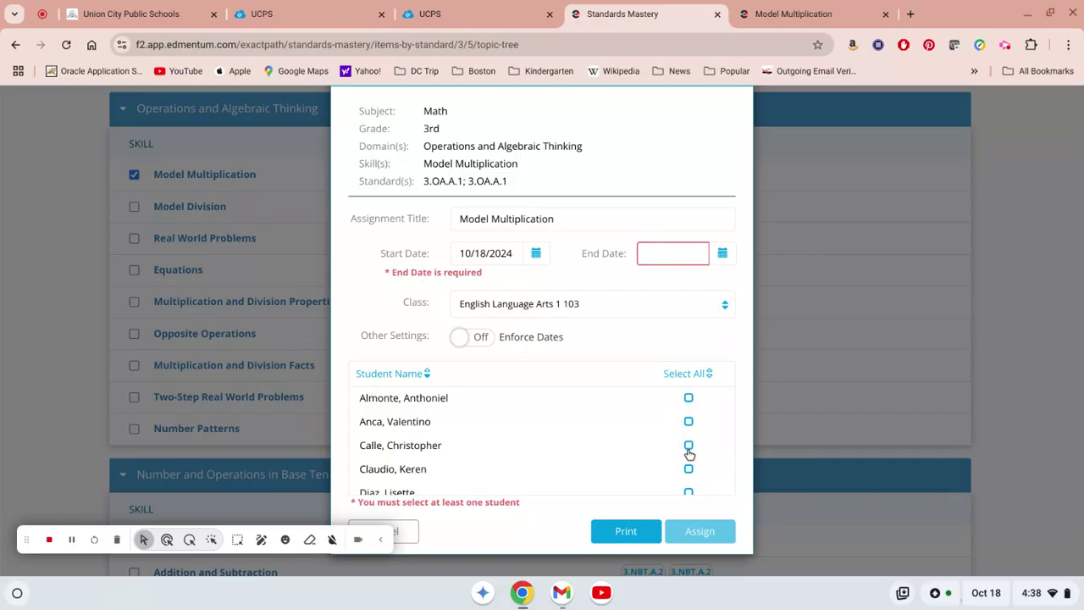
scroll(542, 432, down, 10)
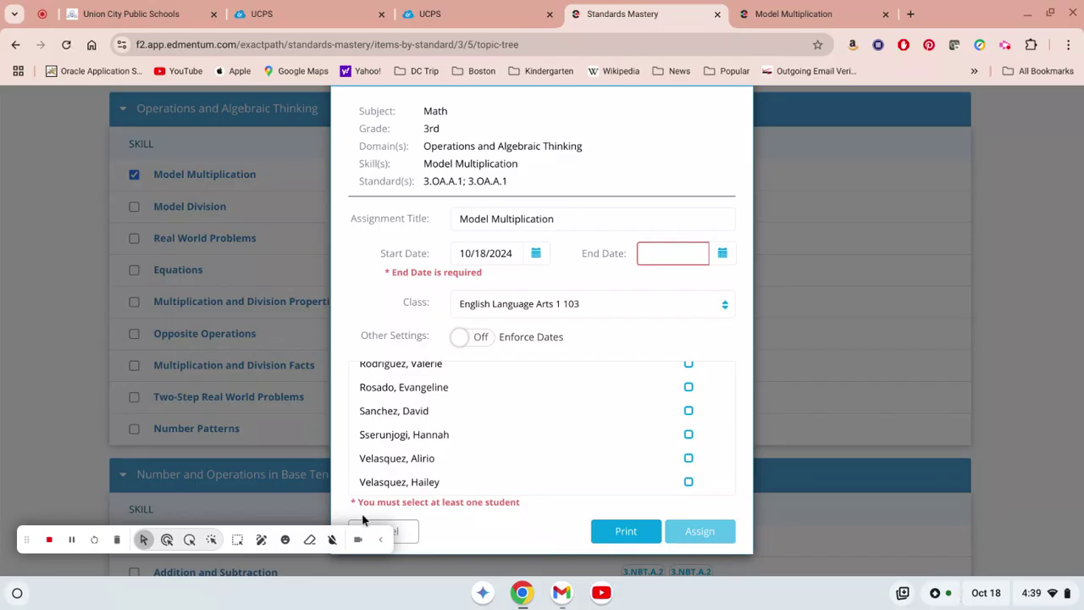
- Cancel the Model Multiplication assignment and look over the Grade 3 Math skills list
click(414, 538)
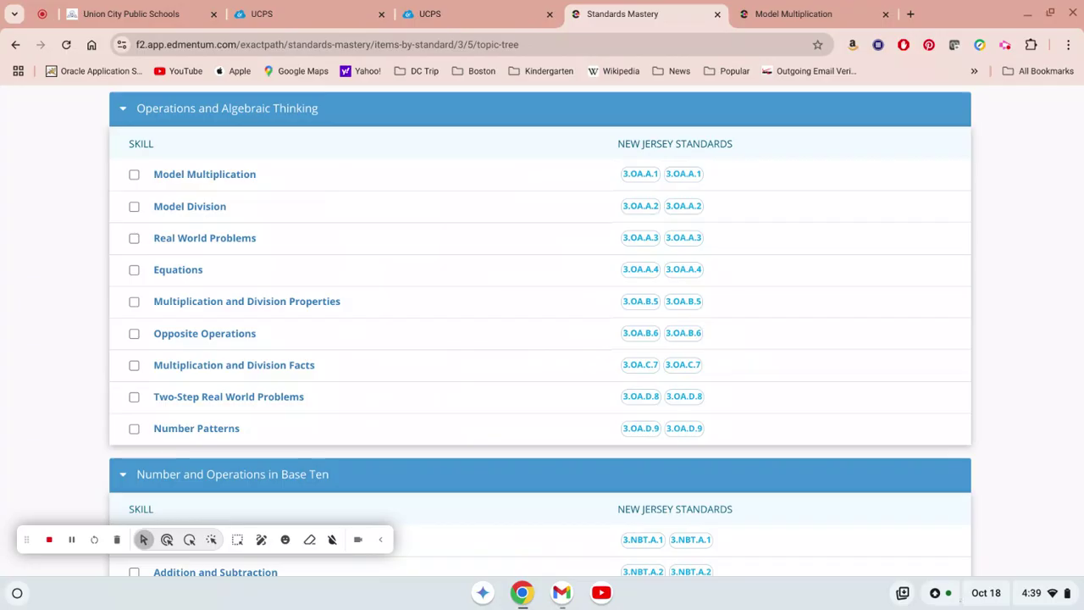
scroll(466, 445, down, 3)
scroll(467, 445, up, 6)
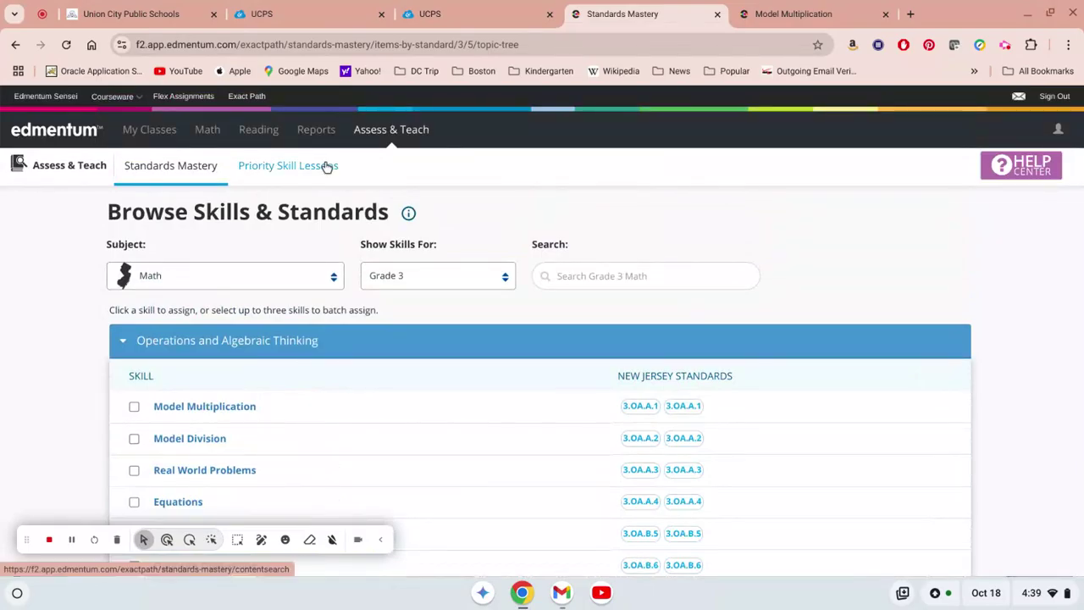
- Look at the Diagnostic Reports and Mathematics Overview pages, and open the Reading Overview
click(316, 130)
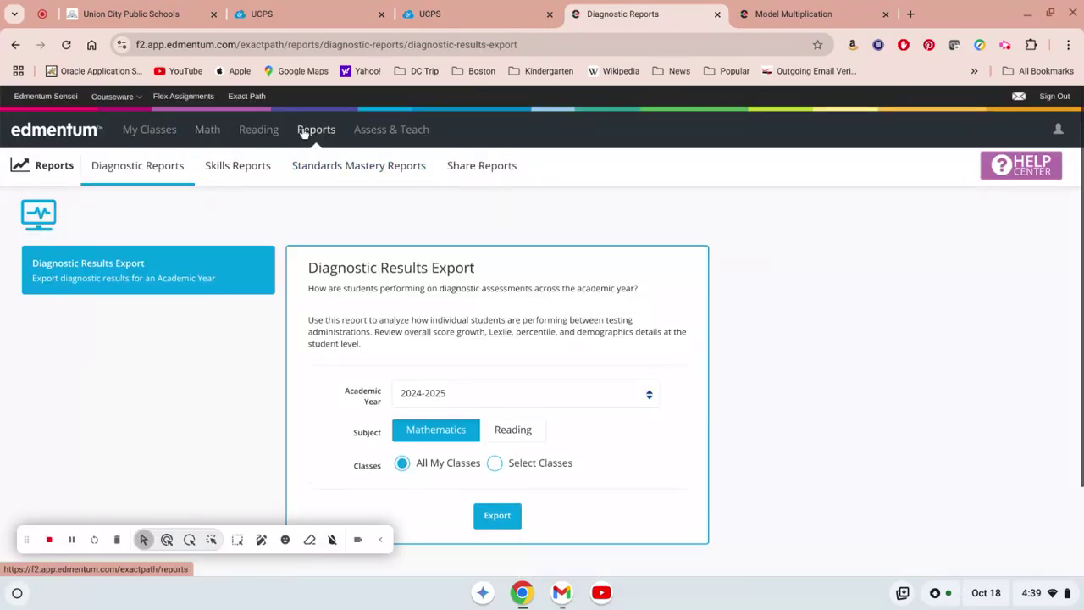
click(209, 130)
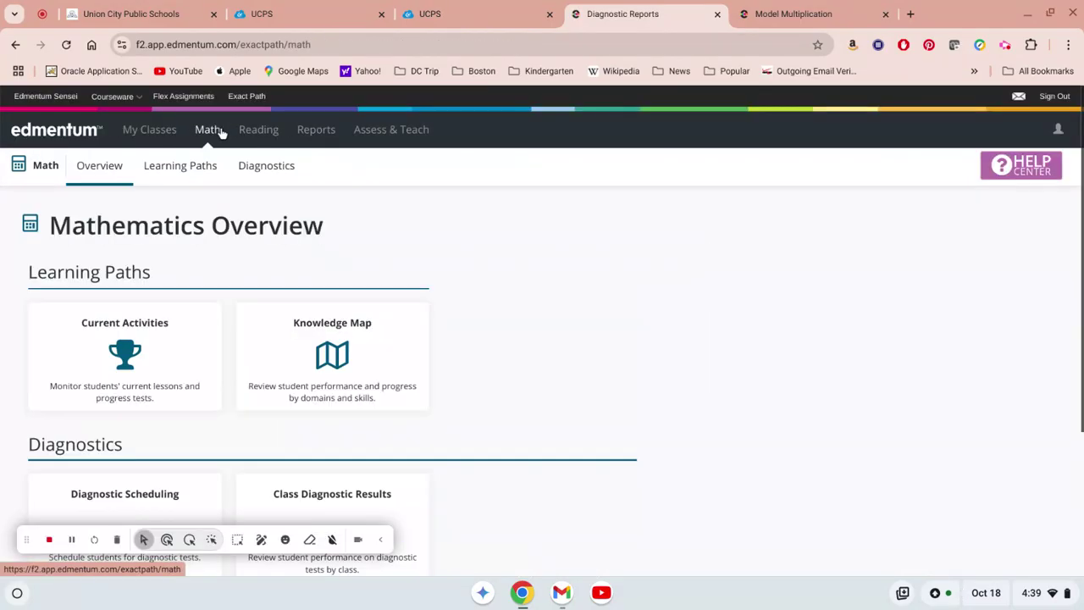
click(268, 132)
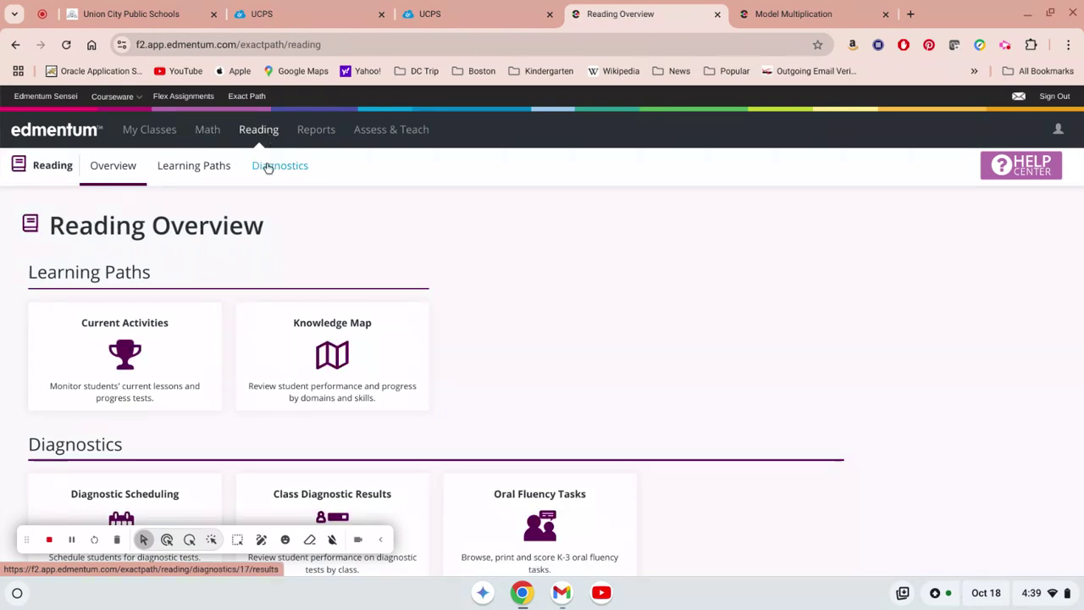
- Open the Reading diagnostics class results for English Language Arts 1 103 and bring up a student's summary from them
click(195, 167)
click(305, 172)
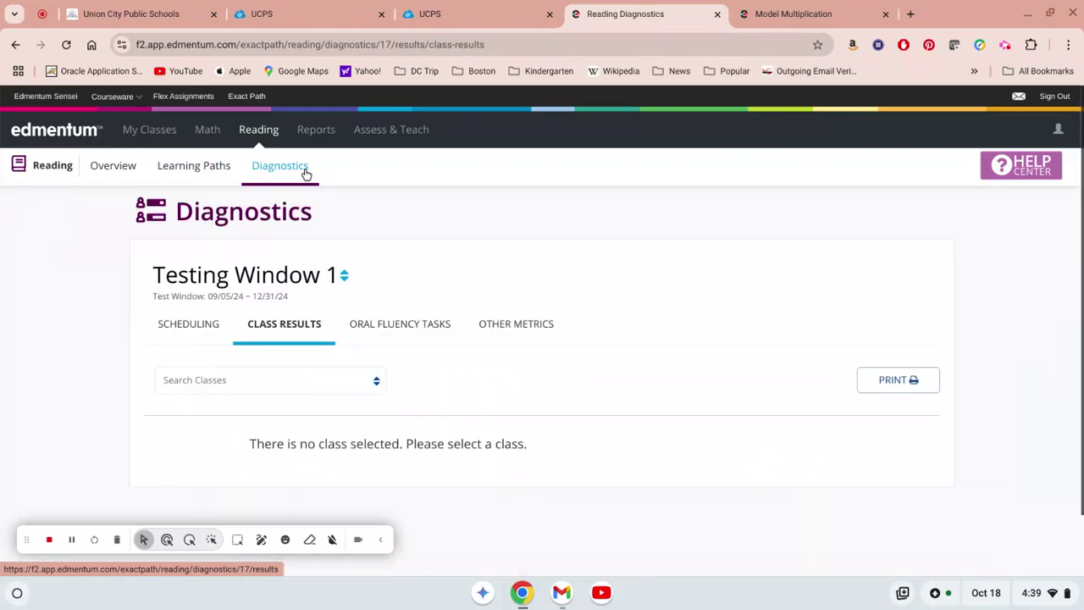
scroll(346, 378, down, 3)
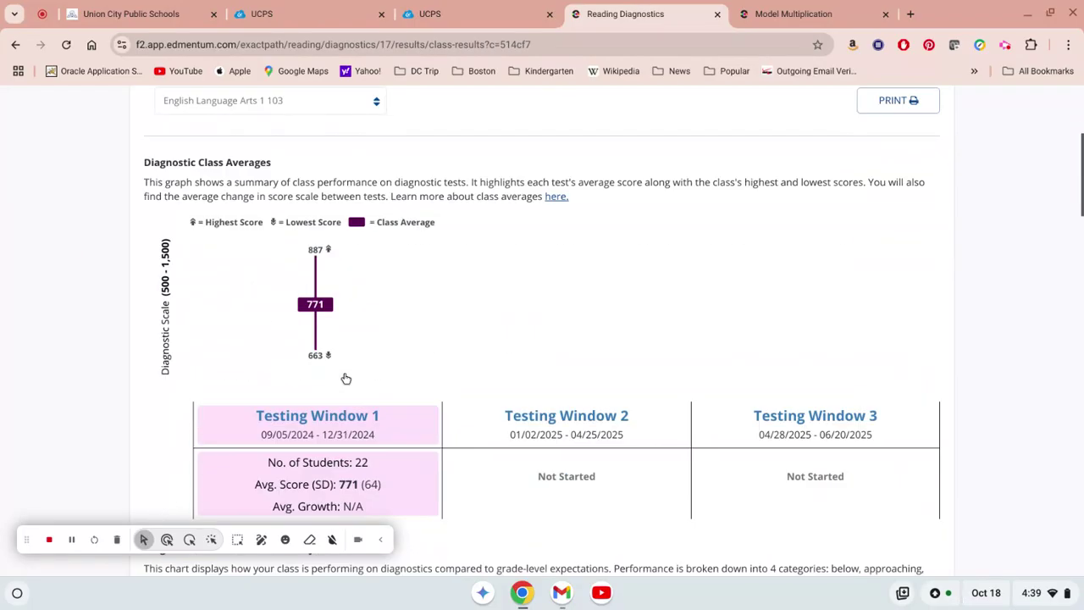
scroll(345, 379, down, 15)
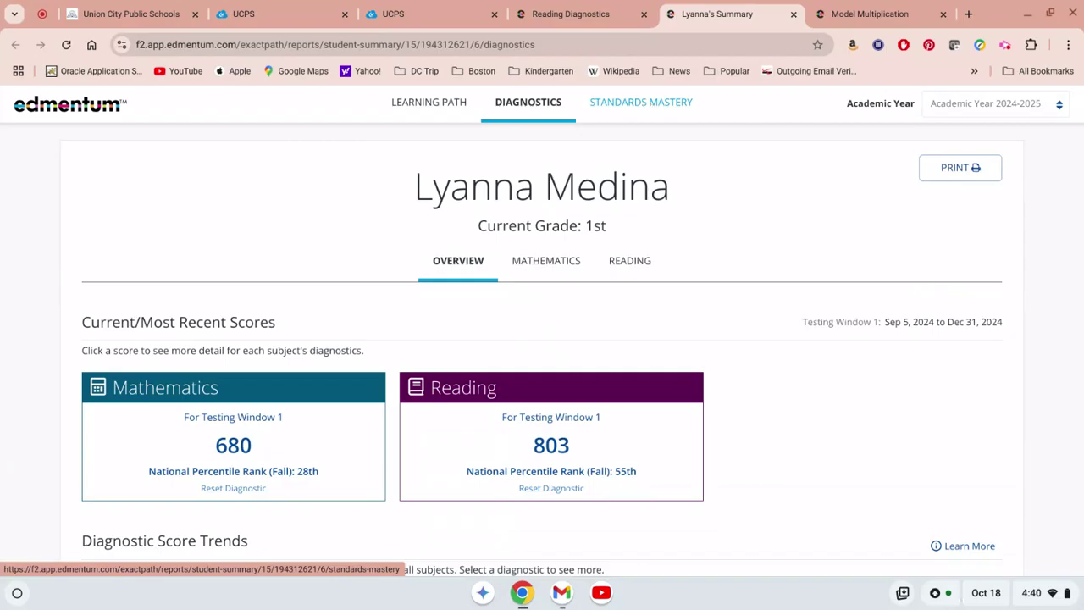
- Open the student's Standards Mastery record and examine the Grade 3 English Language Arts skills, standards, attempts and performance levels
click(640, 102)
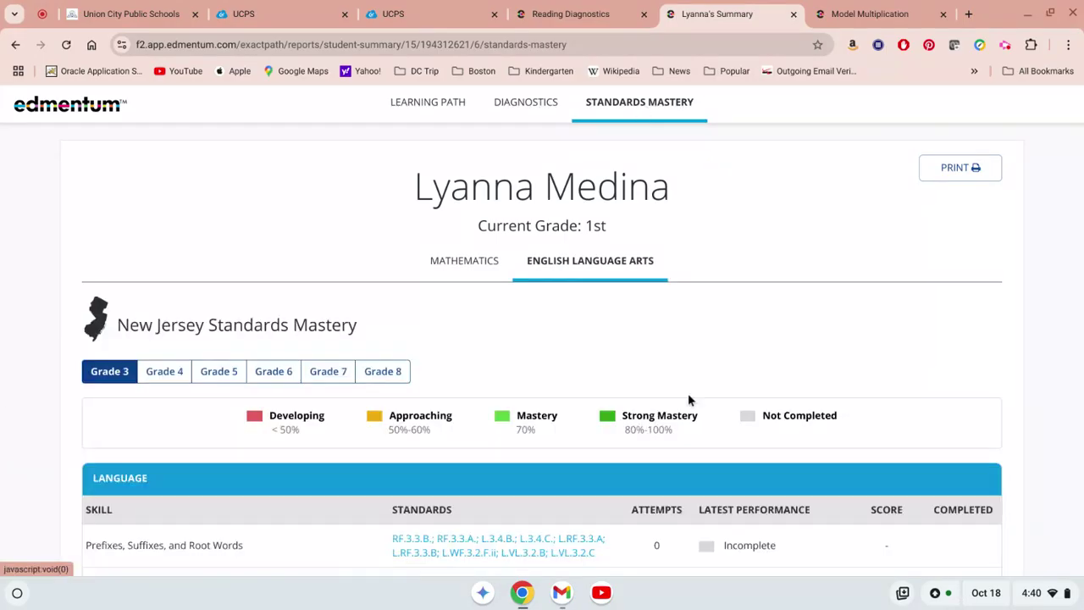
scroll(689, 402, down, 4)
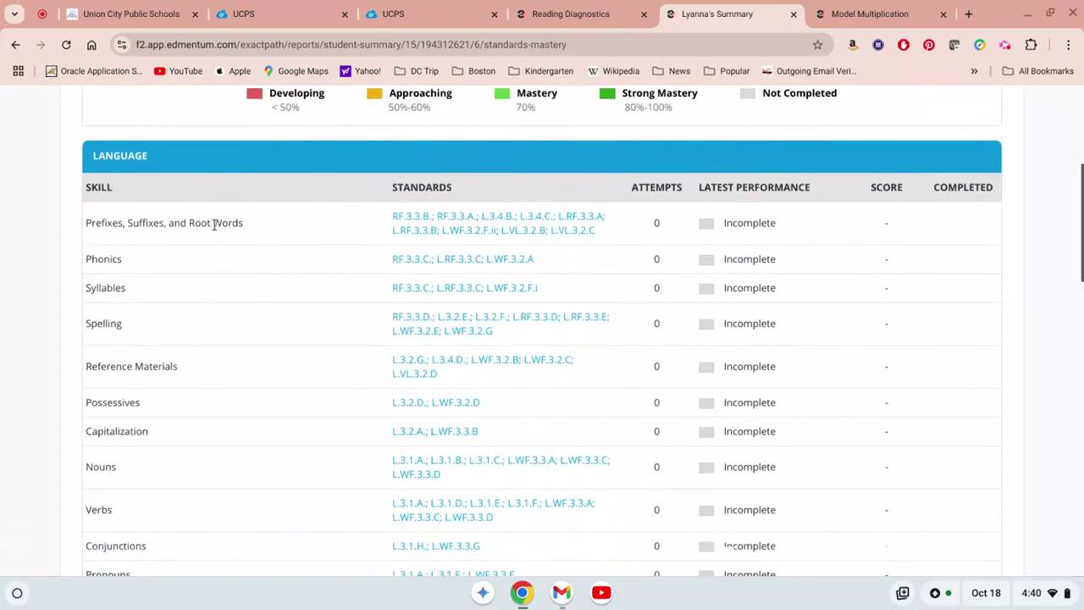
scroll(641, 240, down, 2)
scroll(641, 245, up, 5)
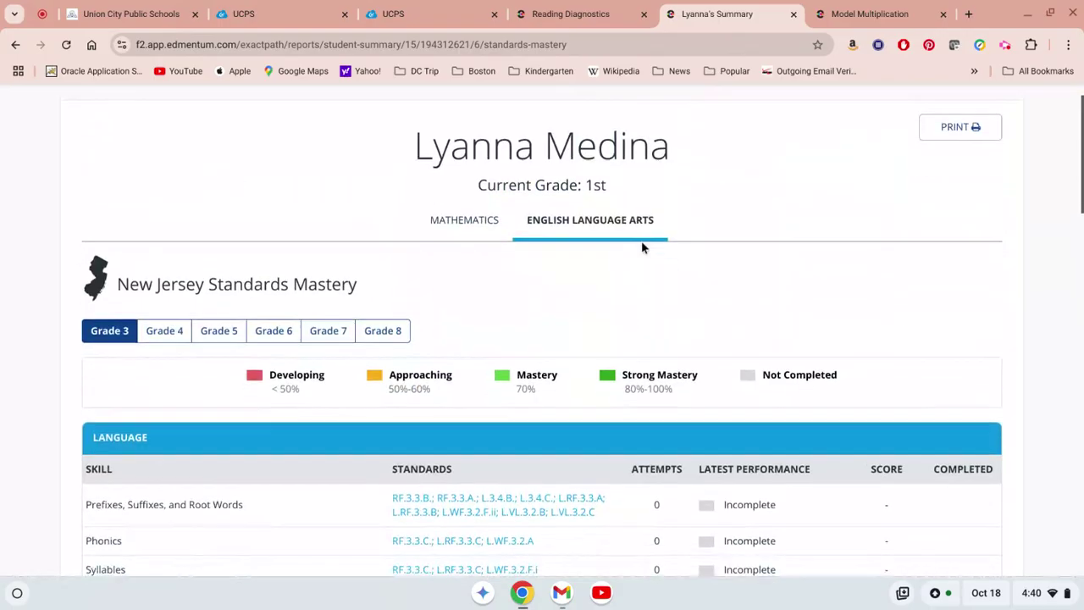
scroll(641, 245, down, 2)
scroll(777, 388, down, 1)
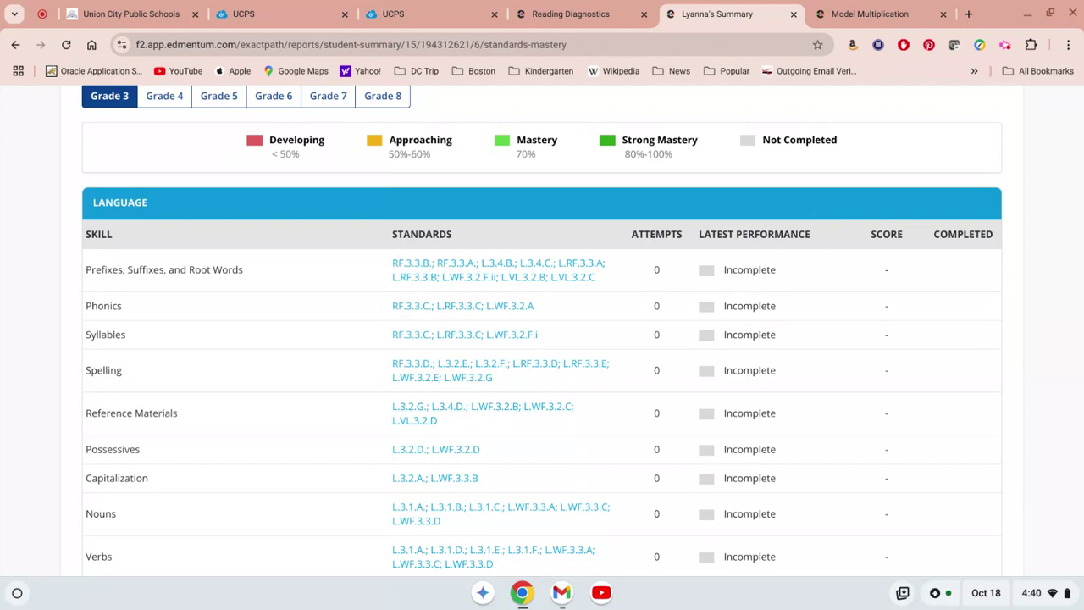
scroll(542, 338, down, 2)
scroll(542, 339, up, 6)
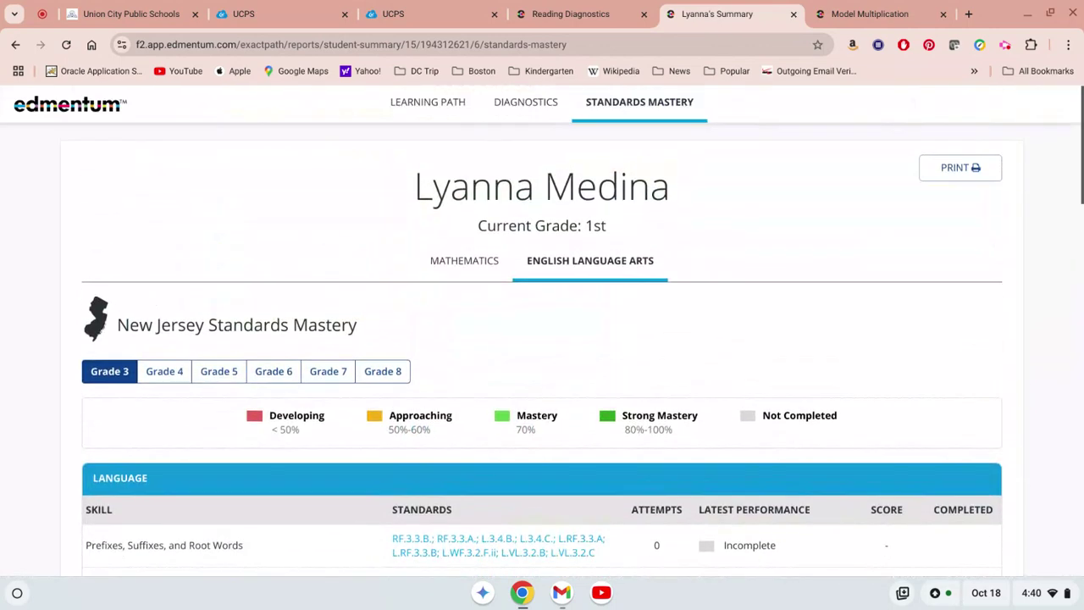